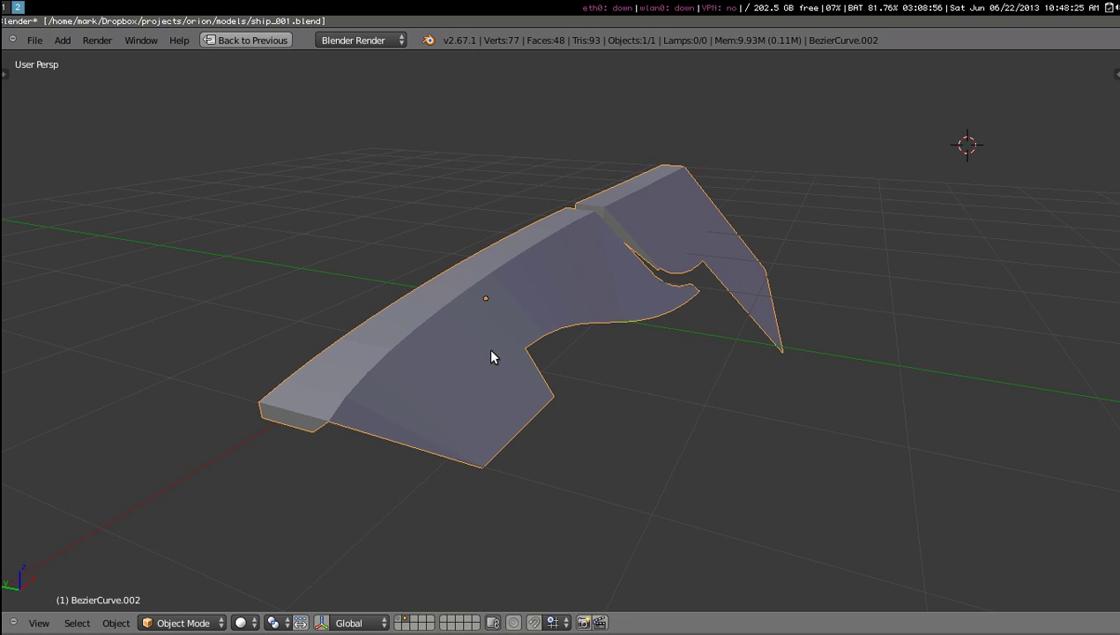
- Open the ship hull mesh for editing in Edit Mode
{"action": "middle_click_drag", "start_coordinate": [503, 375], "coordinate": [604, 359]}
{"action": "key", "text": "Tab"}
{"action": "scroll", "coordinate": [593, 376], "scroll_direction": "up", "scroll_amount": 2}
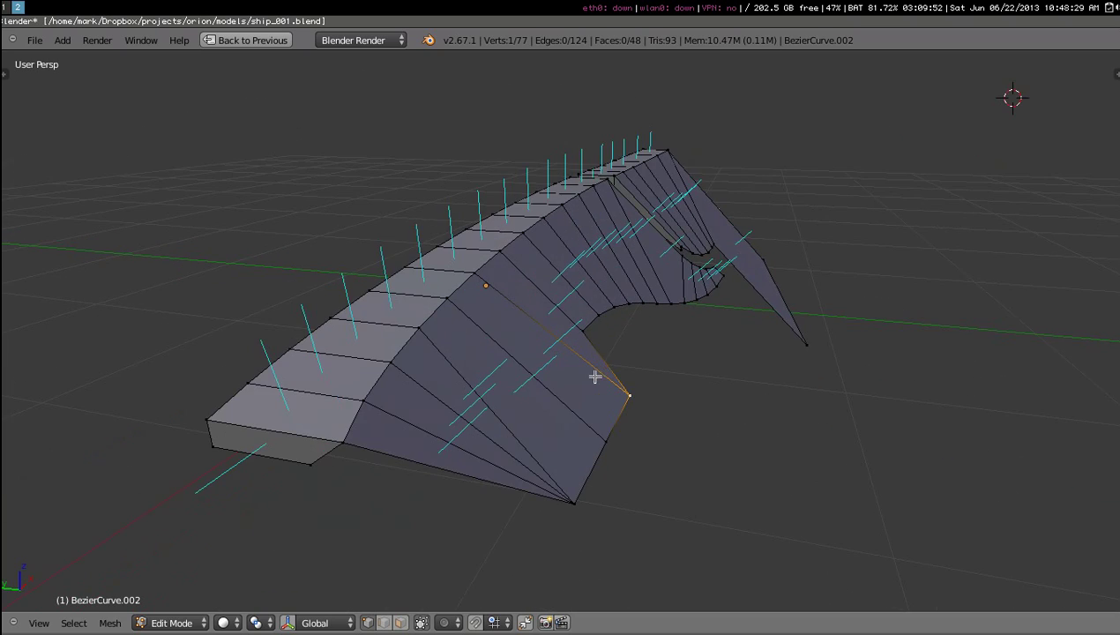
{"action": "middle_click_drag", "start_coordinate": [598, 398], "coordinate": [583, 370]}
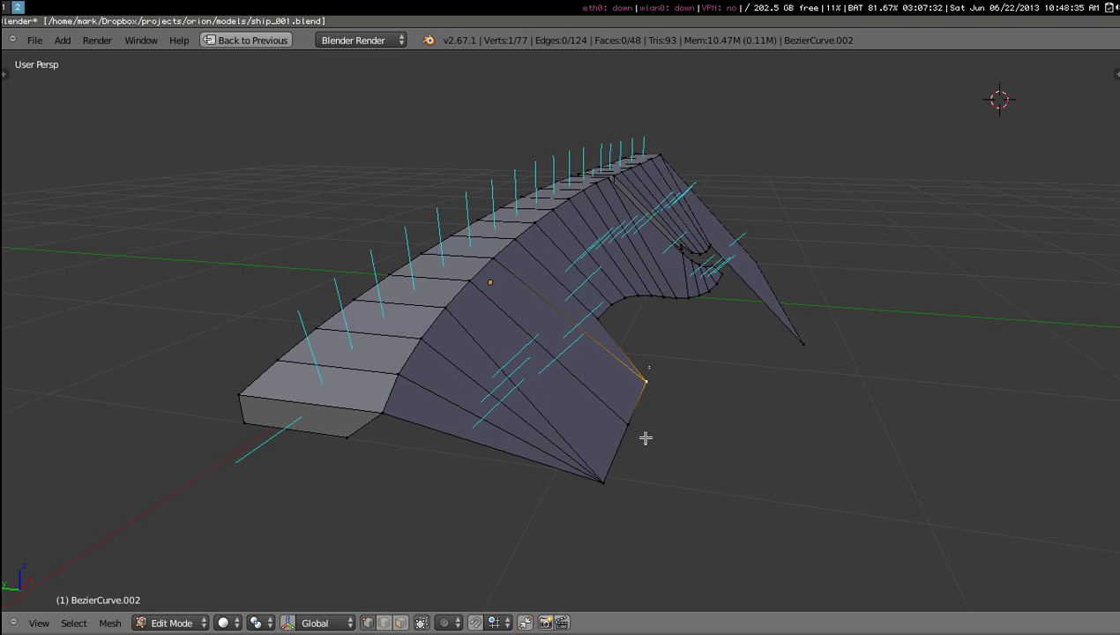
- Move the middle vertex on the lower edge of the large front side panel off the surface to bend its faces
{"action": "middle_click_drag", "start_coordinate": [675, 383], "coordinate": [712, 363]}
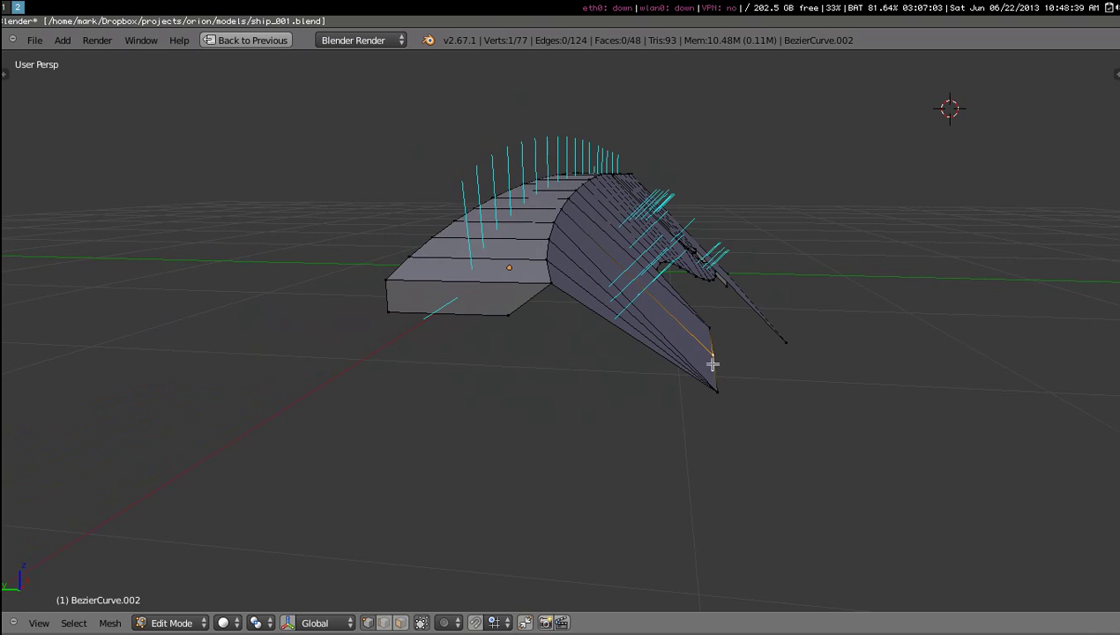
{"action": "middle_click_drag", "start_coordinate": [764, 336], "coordinate": [722, 346]}
{"action": "key", "text": "g"}
{"action": "left_click", "coordinate": [792, 305]}
- Move five adjacent vertices on the lower side edge near the hooked tip out of the side surface
{"action": "right_click", "coordinate": [672, 328]}
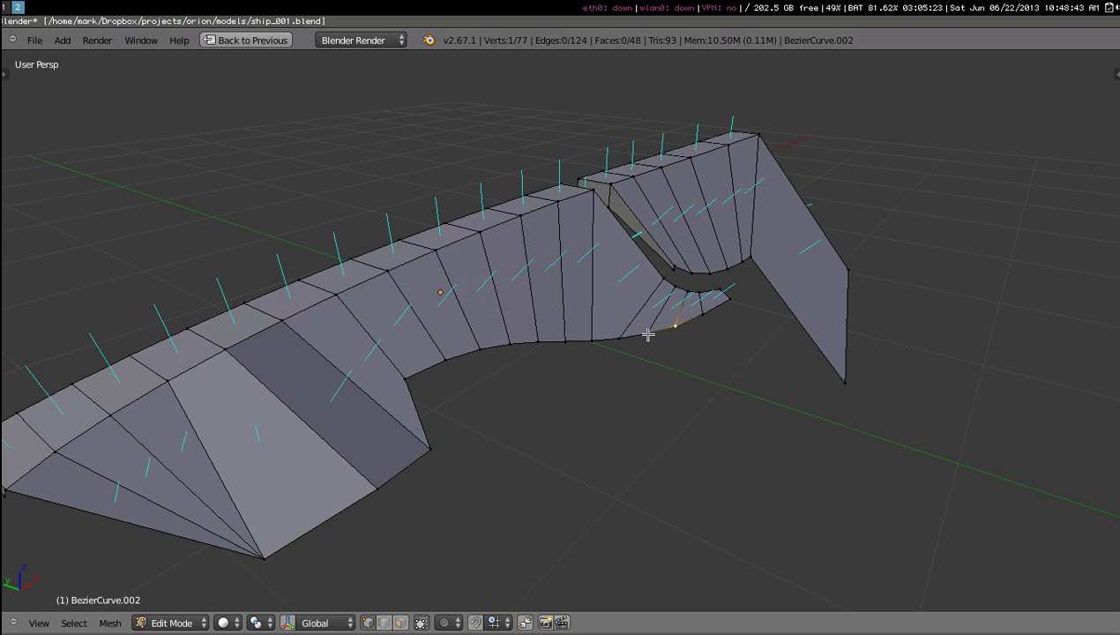
{"action": "right_click", "coordinate": [646, 333], "text": "shift"}
{"action": "right_click", "coordinate": [618, 338], "text": "shift"}
{"action": "right_click", "coordinate": [566, 338], "text": "shift"}
{"action": "left_click", "coordinate": [584, 341], "text": "shift"}
{"action": "middle_click_drag", "start_coordinate": [790, 420], "coordinate": [661, 307]}
{"action": "key", "text": "g"}
{"action": "left_click", "coordinate": [985, 325]}
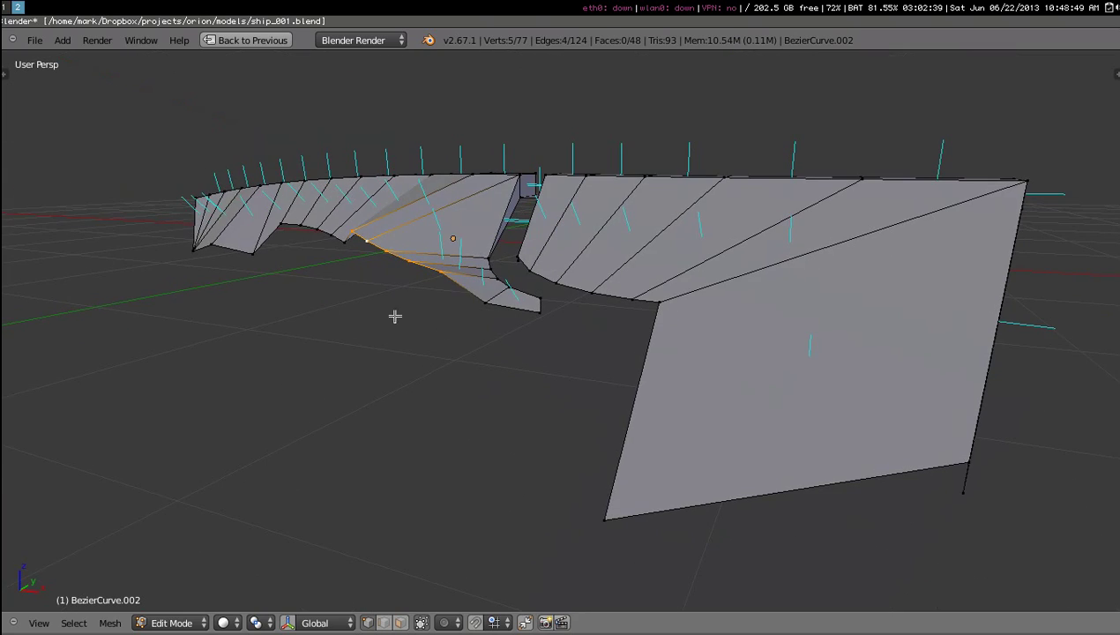
- Examine the bent side faces from several angles, checking the two outer vertices on the front panel's lower edge
{"action": "middle_click_drag", "start_coordinate": [566, 301], "coordinate": [732, 349]}
{"action": "scroll", "coordinate": [617, 412], "scroll_direction": "up", "scroll_amount": 3}
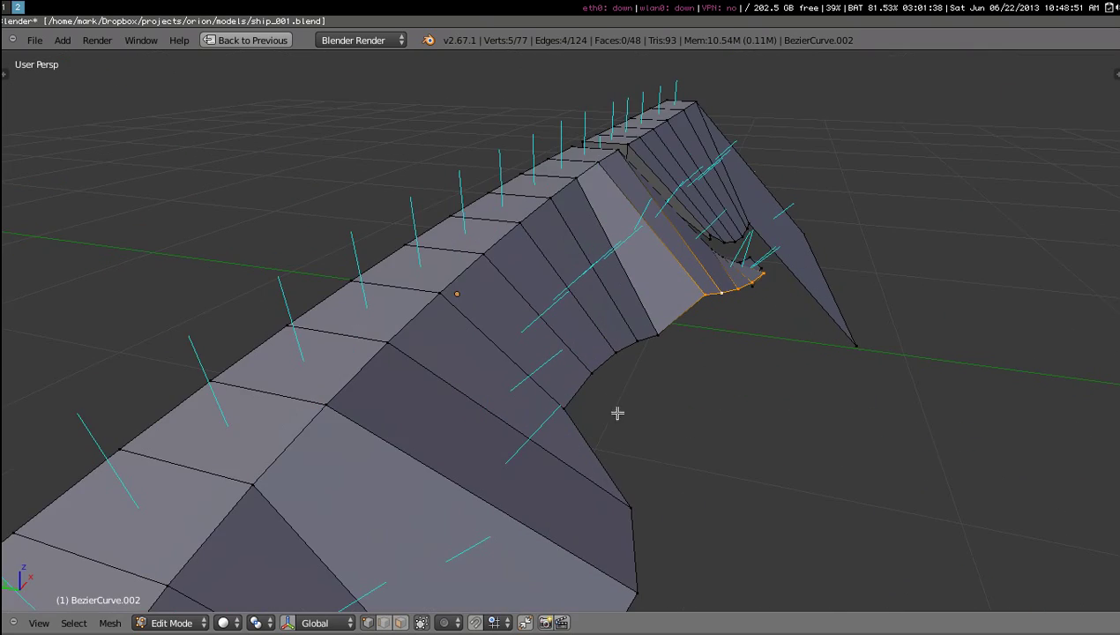
{"action": "middle_click_drag", "start_coordinate": [617, 413], "coordinate": [294, 323]}
{"action": "right_click", "coordinate": [291, 315]}
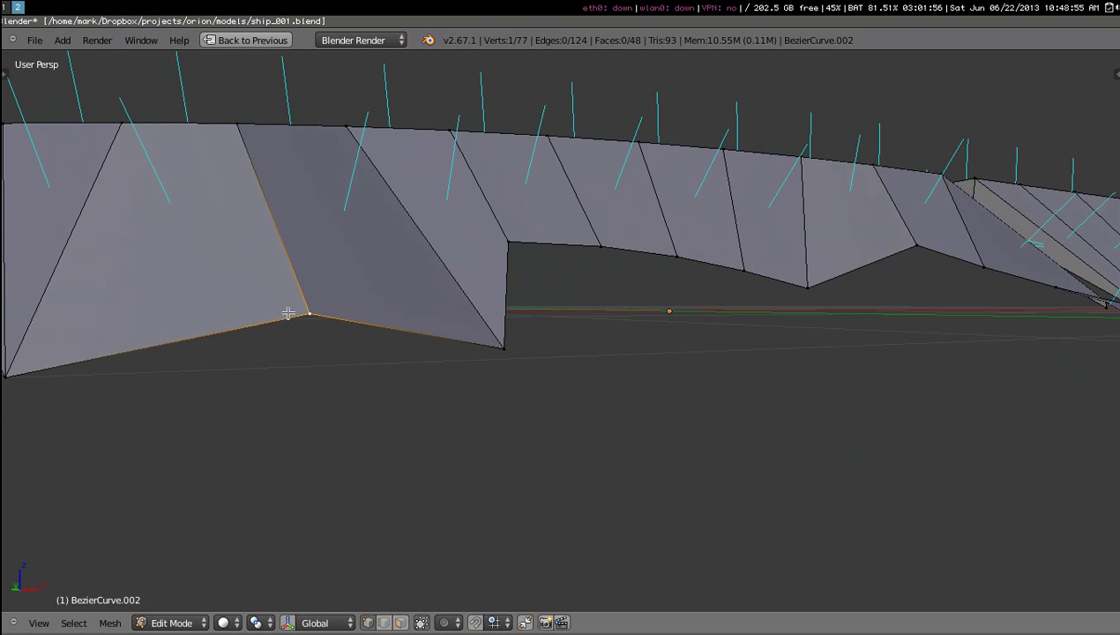
{"action": "scroll", "coordinate": [358, 339], "scroll_direction": "down", "scroll_amount": 3}
{"action": "middle_click_drag", "start_coordinate": [357, 340], "coordinate": [498, 380]}
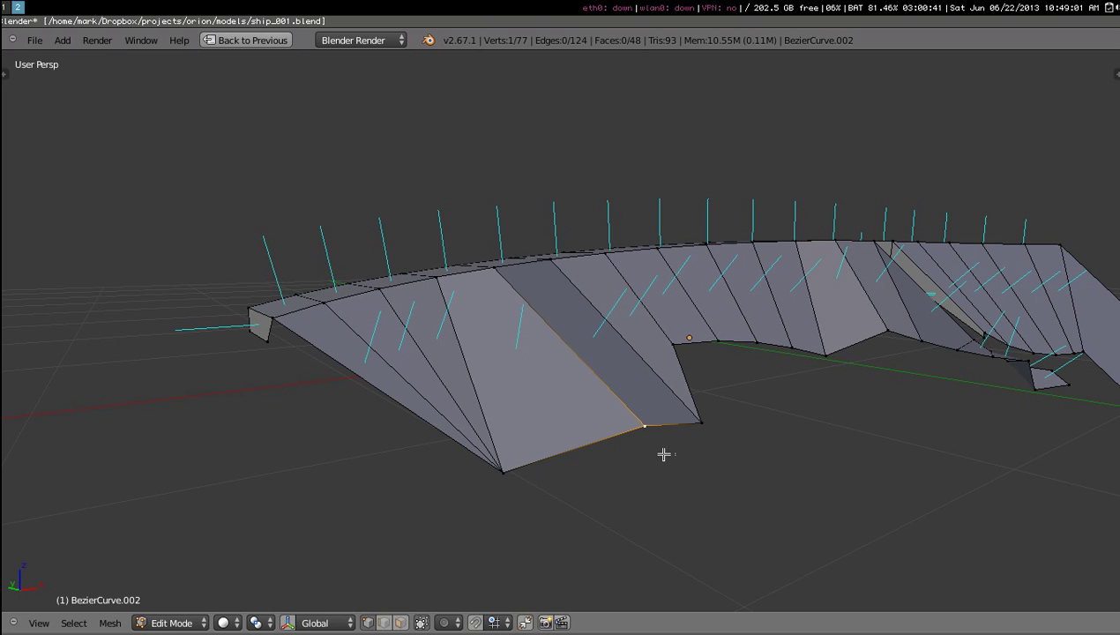
{"action": "right_click", "coordinate": [704, 425]}
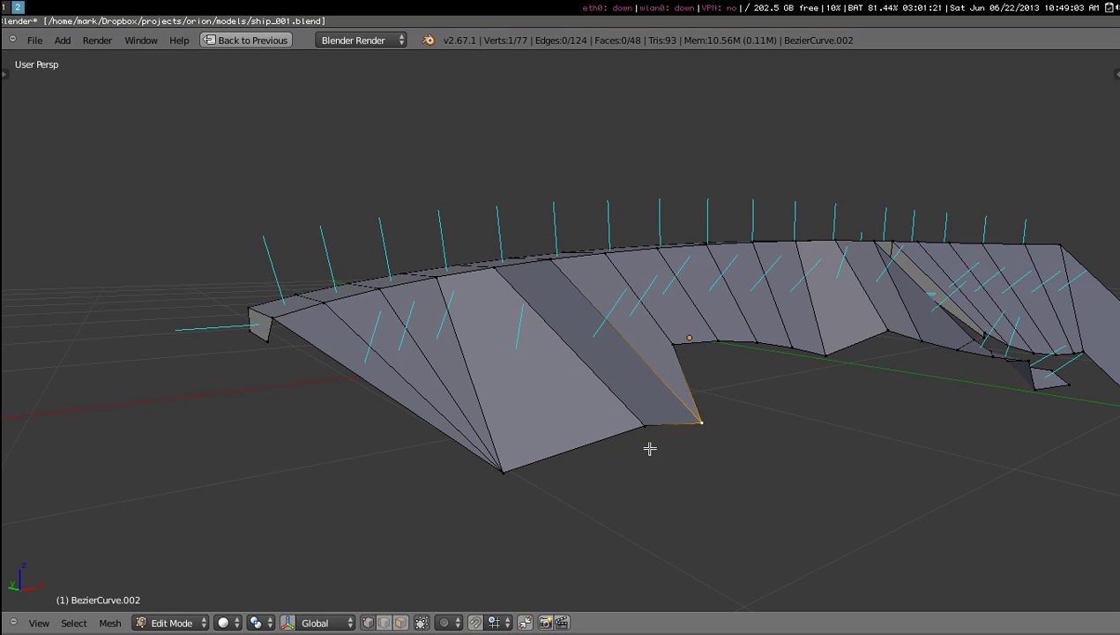
{"action": "right_click", "coordinate": [647, 434]}
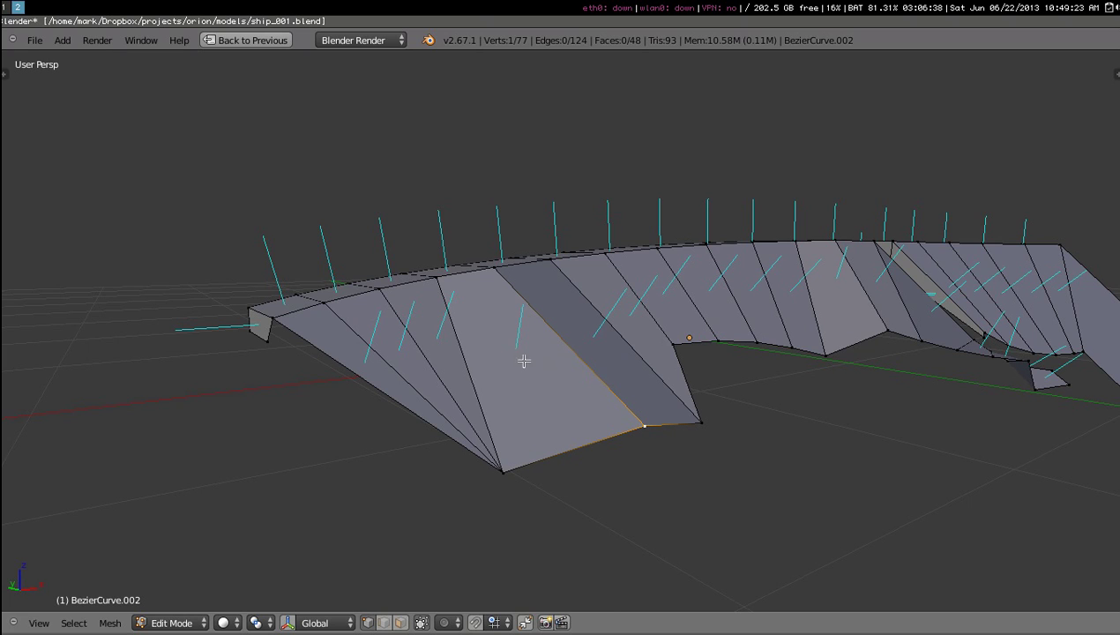
- Align the displaced lower vertex of the front side panel to the plane through three of the panel's other vertices
{"action": "right_click", "coordinate": [494, 265]}
{"action": "right_click", "coordinate": [435, 280], "text": "shift"}
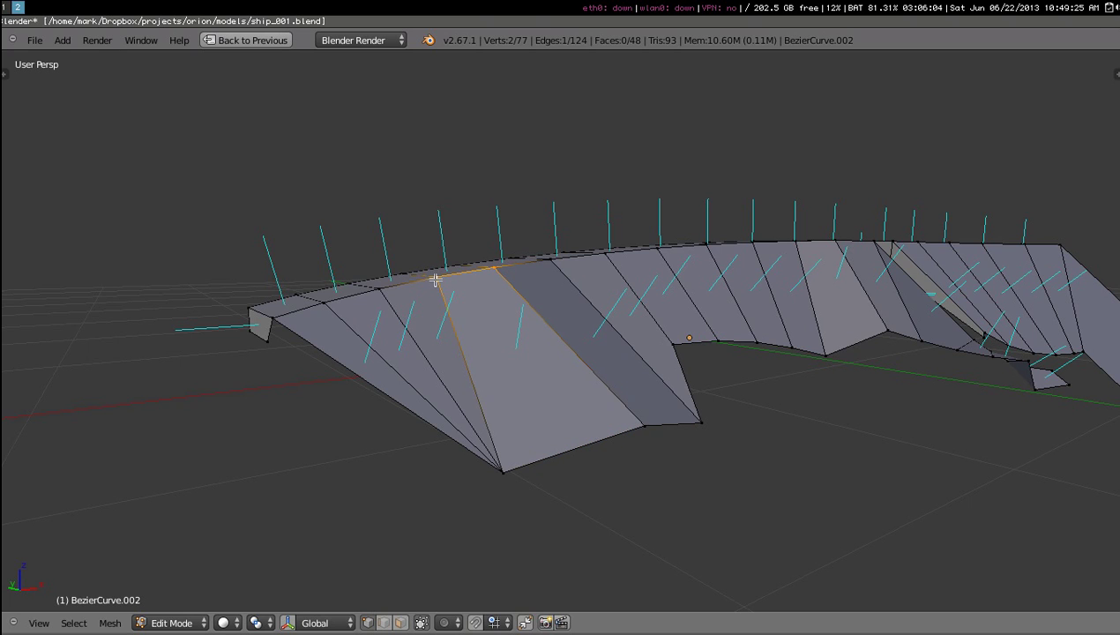
{"action": "right_click", "coordinate": [503, 472], "text": "shift"}
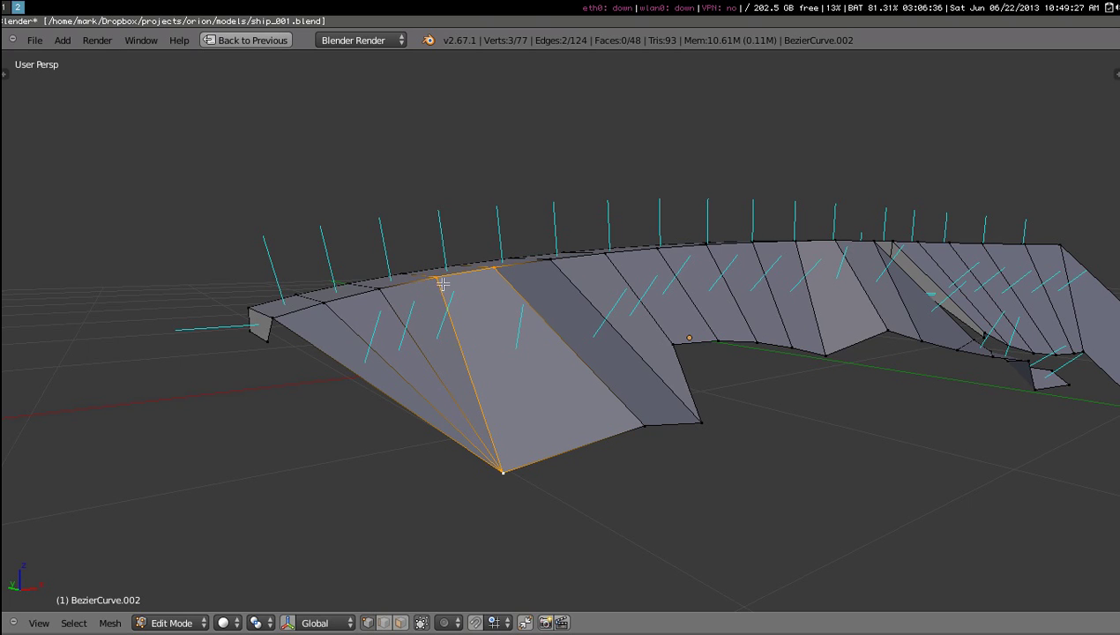
{"action": "right_click", "coordinate": [645, 427]}
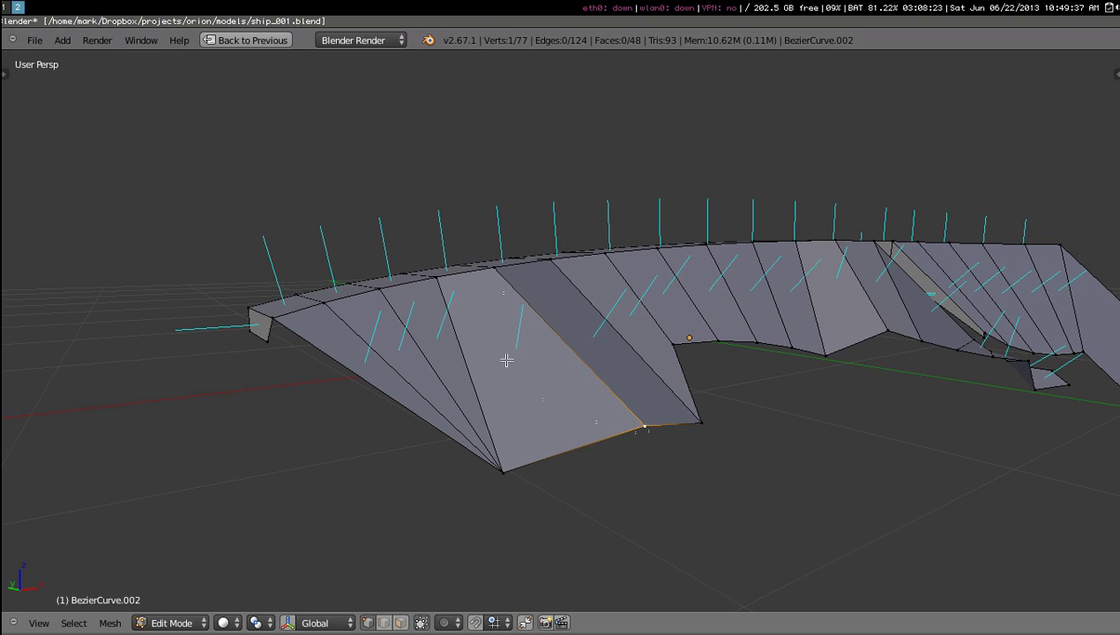
{"action": "key", "text": "ctrl+z"}
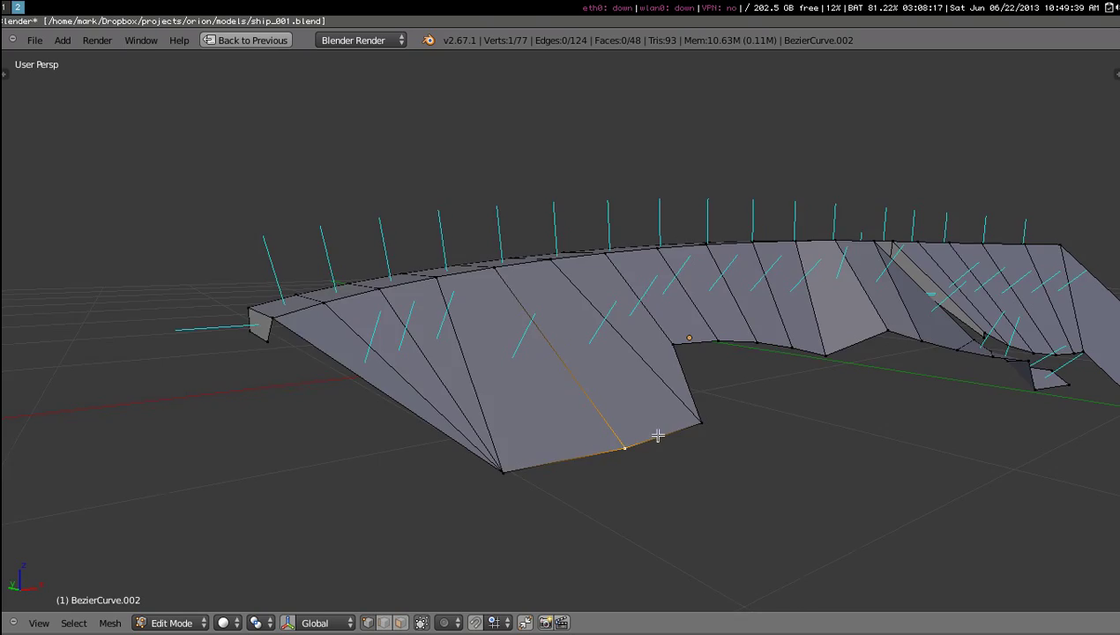
{"action": "mouse_move", "coordinate": [657, 434]}
{"action": "middle_mouse_down"}
{"action": "mouse_move", "coordinate": [712, 429]}
{"action": "mouse_move", "coordinate": [695, 420]}
{"action": "mouse_move", "coordinate": [637, 434]}
{"action": "mouse_move", "coordinate": [659, 447]}
{"action": "middle_mouse_up"}
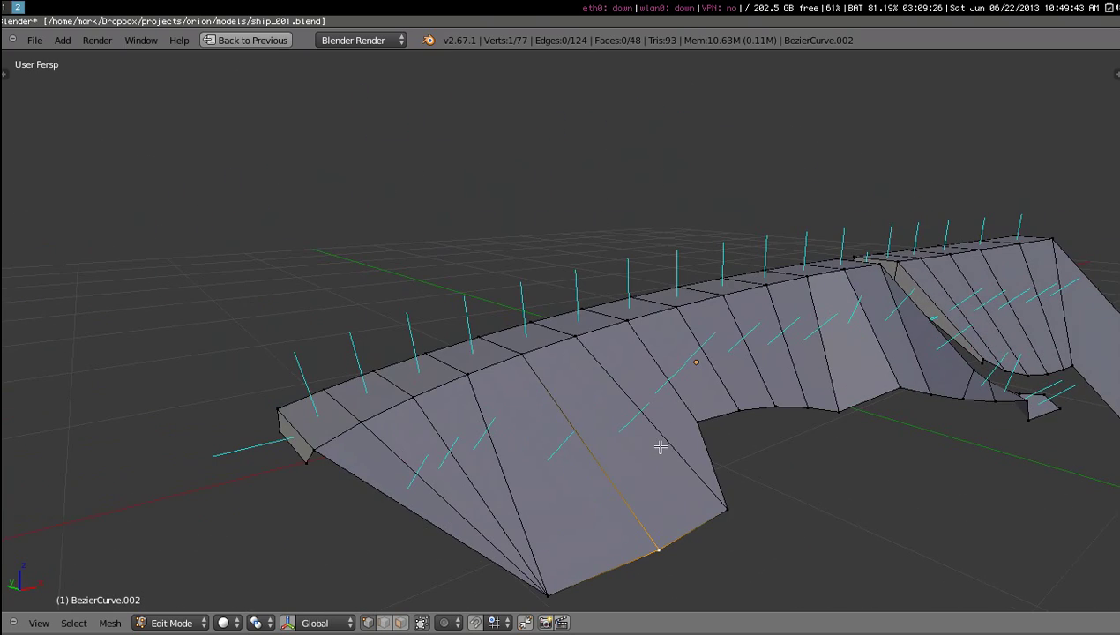
- Align nine vertices along the lower side edge, from the hooked tip to mid-hull, to the same side-panel plane
{"action": "right_click", "coordinate": [725, 508]}
{"action": "middle_click_drag", "start_coordinate": [743, 491], "coordinate": [629, 412]}
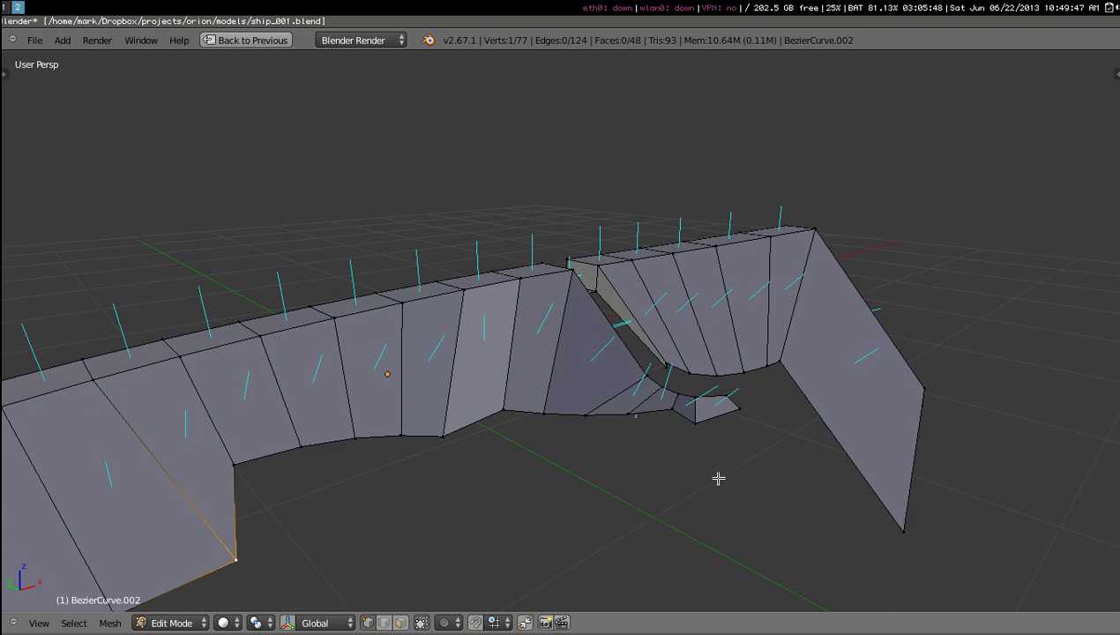
{"action": "right_click", "coordinate": [731, 428]}
{"action": "right_click", "coordinate": [696, 424], "text": "shift"}
{"action": "right_click", "coordinate": [673, 410], "text": "shift"}
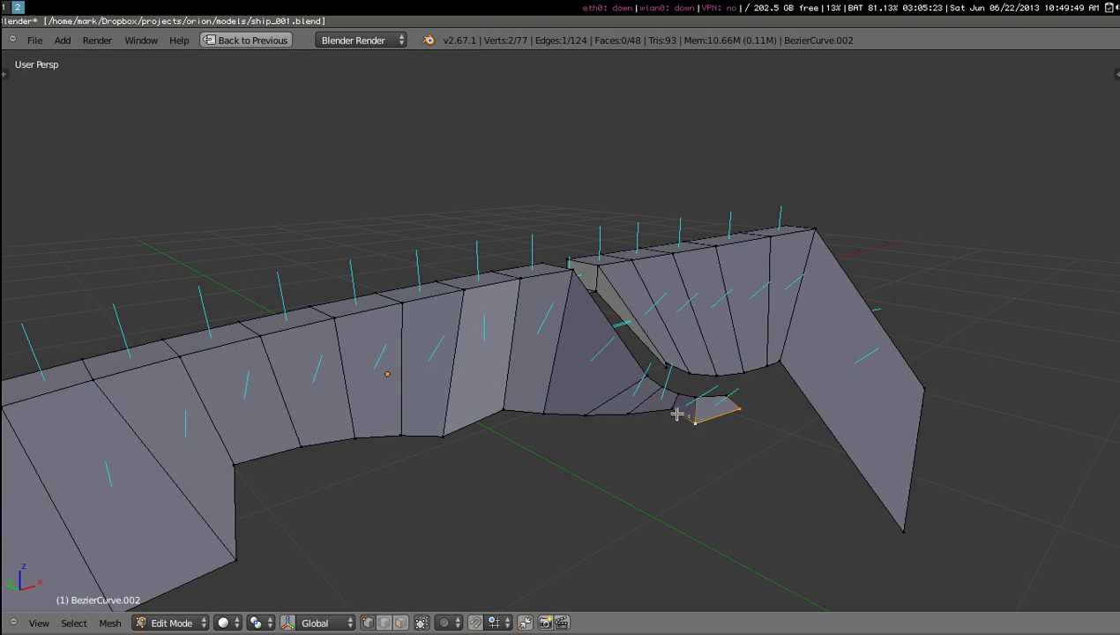
{"action": "right_click", "coordinate": [631, 410], "text": "shift"}
{"action": "right_click", "coordinate": [589, 411], "text": "shift"}
{"action": "right_click", "coordinate": [508, 408], "text": "shift"}
{"action": "right_click", "coordinate": [541, 413], "text": "shift"}
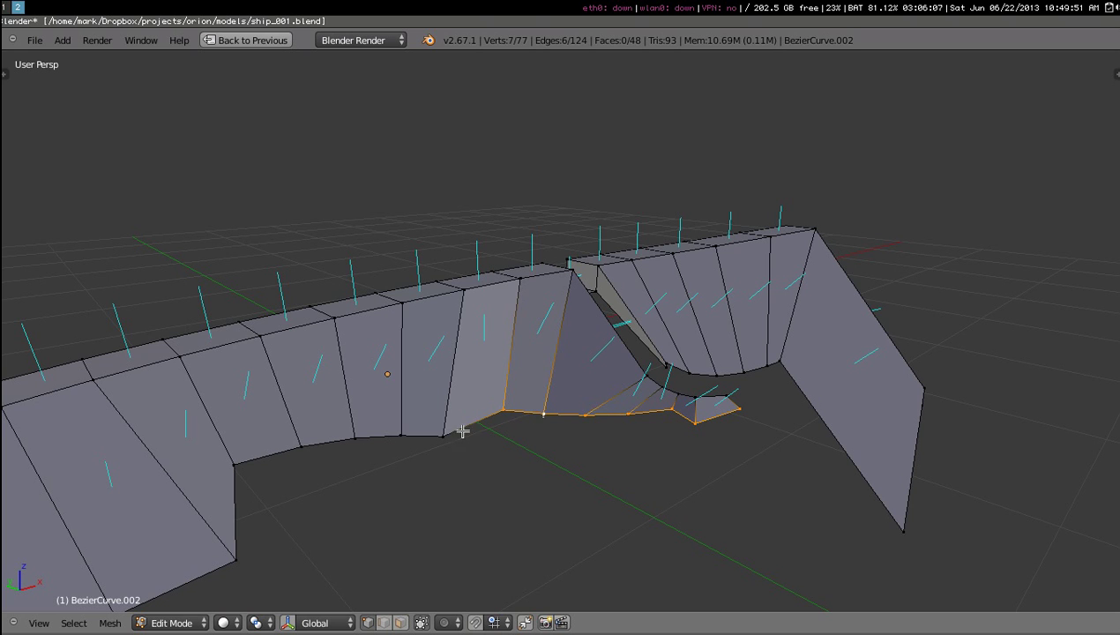
{"action": "right_click", "coordinate": [443, 434], "text": "shift"}
{"action": "right_click", "coordinate": [402, 433], "text": "shift"}
{"action": "middle_click_drag", "start_coordinate": [655, 418], "coordinate": [608, 413]}
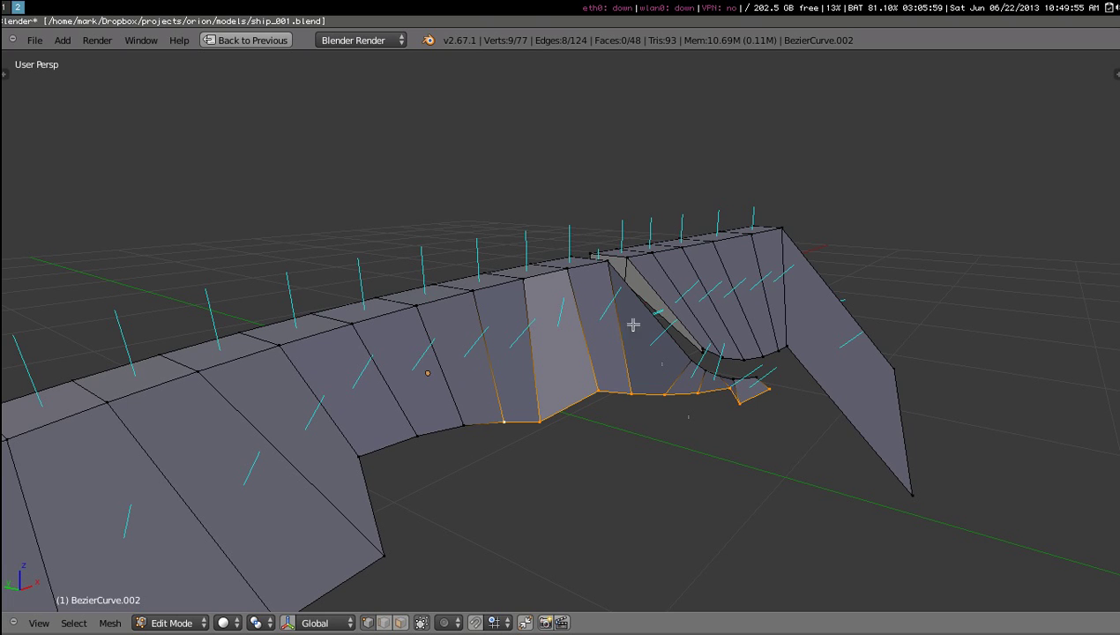
{"action": "middle_click_drag", "start_coordinate": [668, 401], "coordinate": [342, 419]}
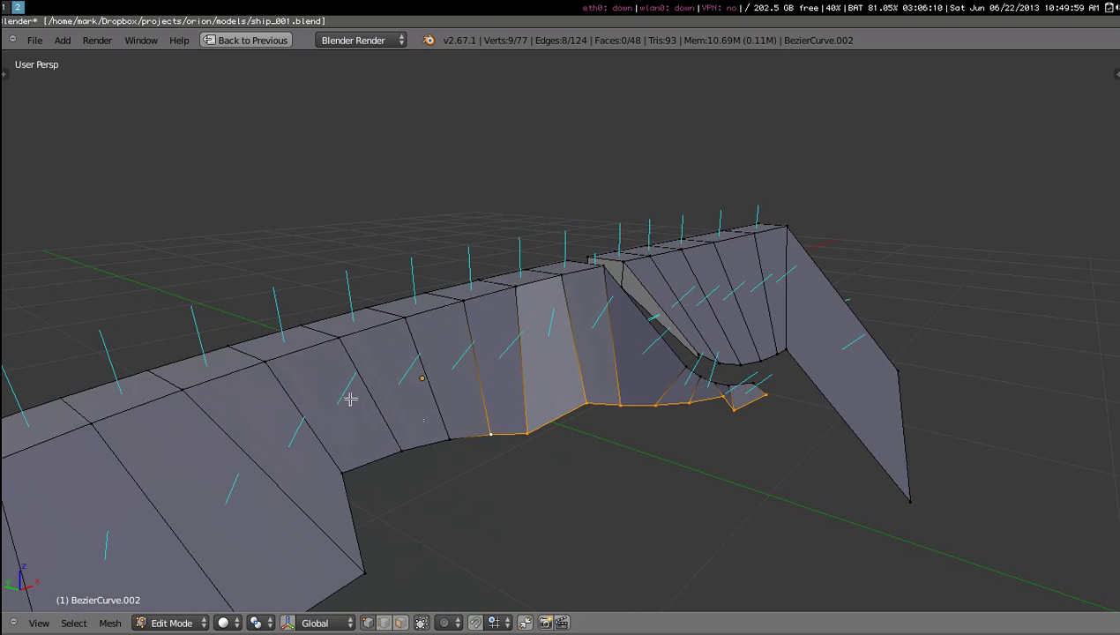
{"action": "middle_click_drag", "start_coordinate": [493, 389], "coordinate": [543, 356], "text": "shift"}
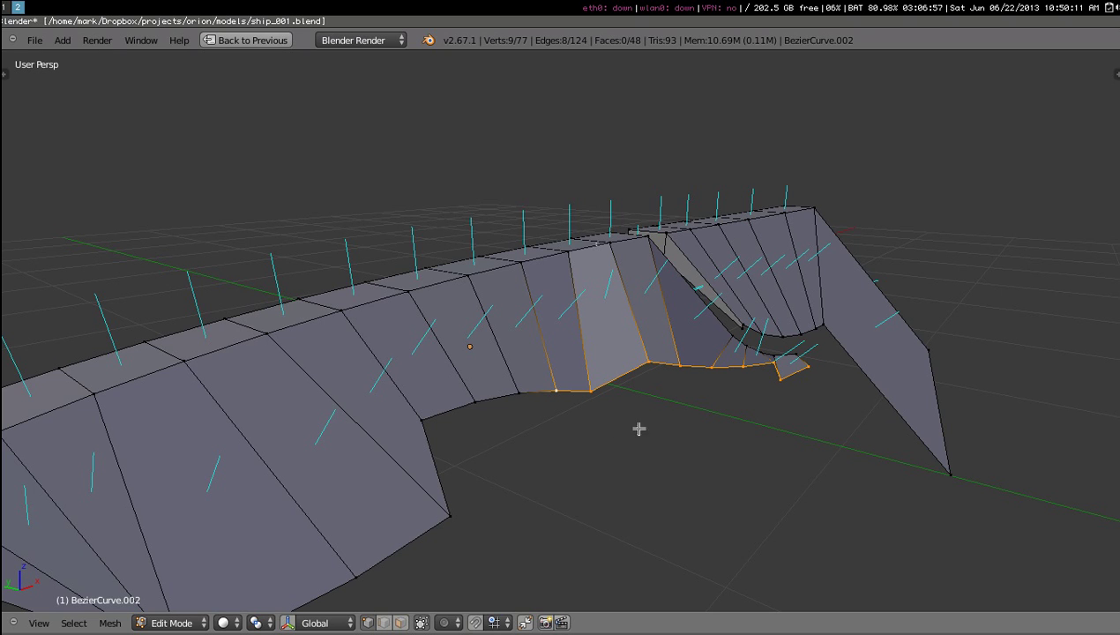
{"action": "middle_click_drag", "start_coordinate": [771, 406], "coordinate": [784, 403]}
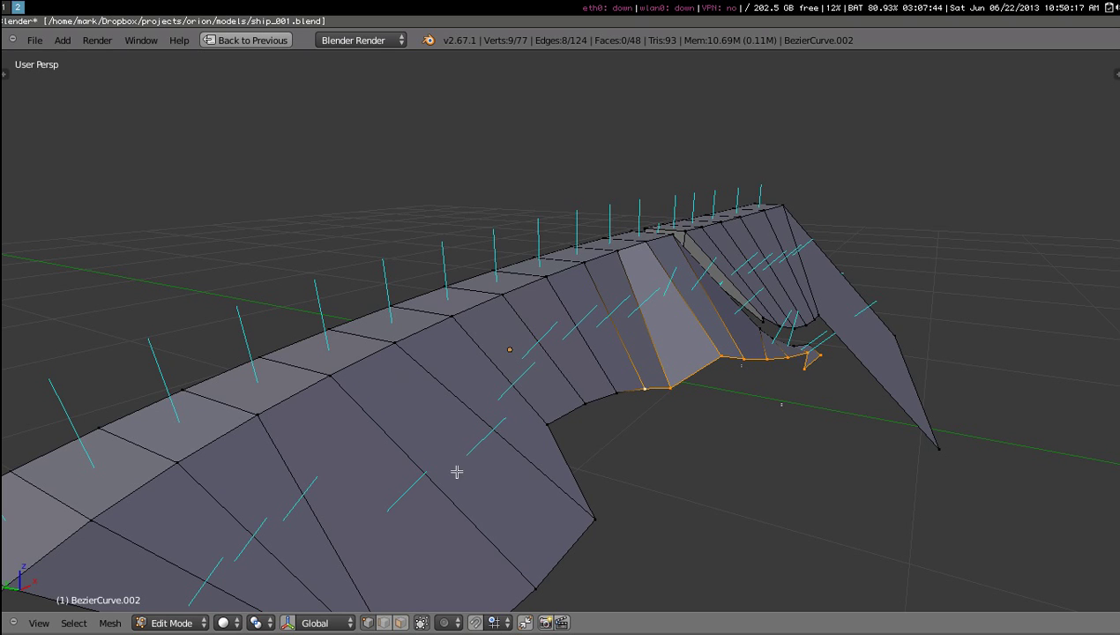
{"action": "key", "text": "ctrl+z"}
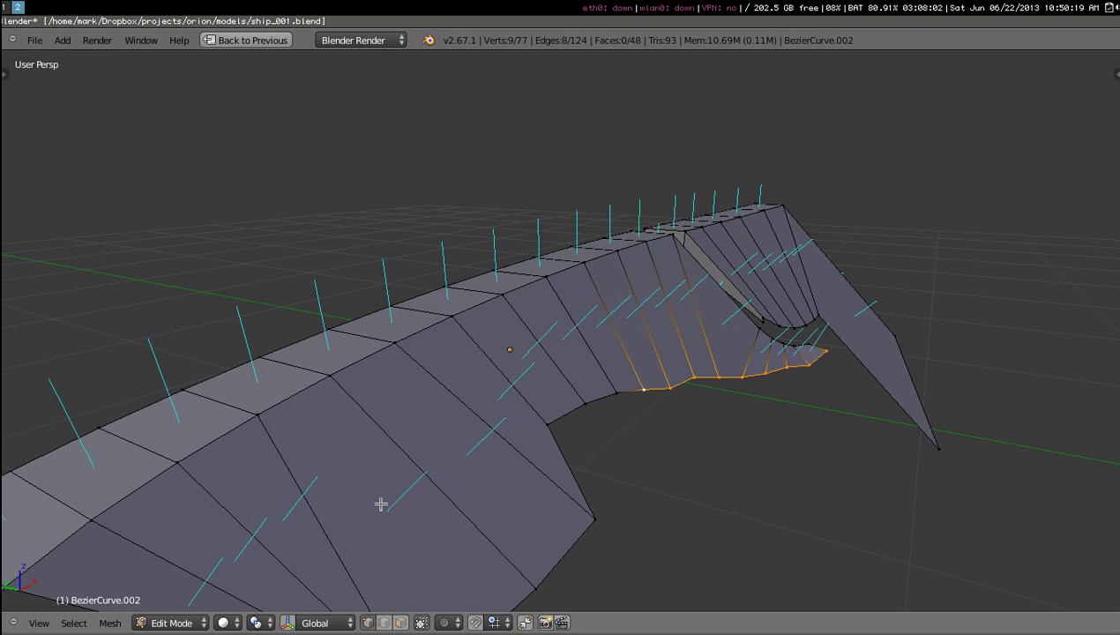
{"action": "middle_click_drag", "start_coordinate": [774, 357], "coordinate": [688, 398]}
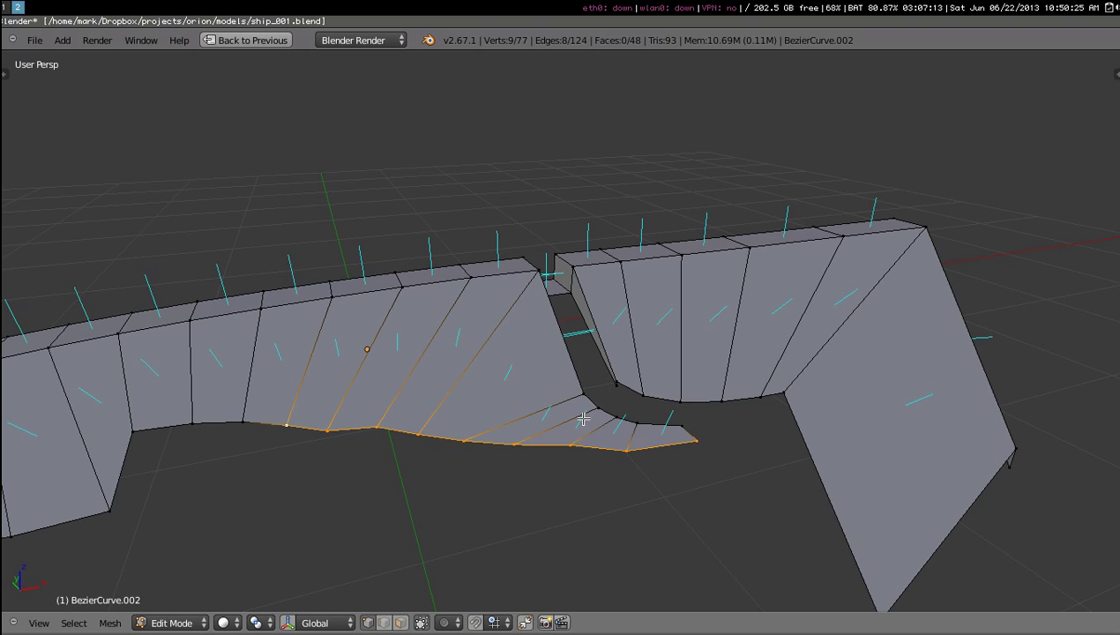
{"action": "middle_click_drag", "start_coordinate": [583, 419], "coordinate": [685, 413]}
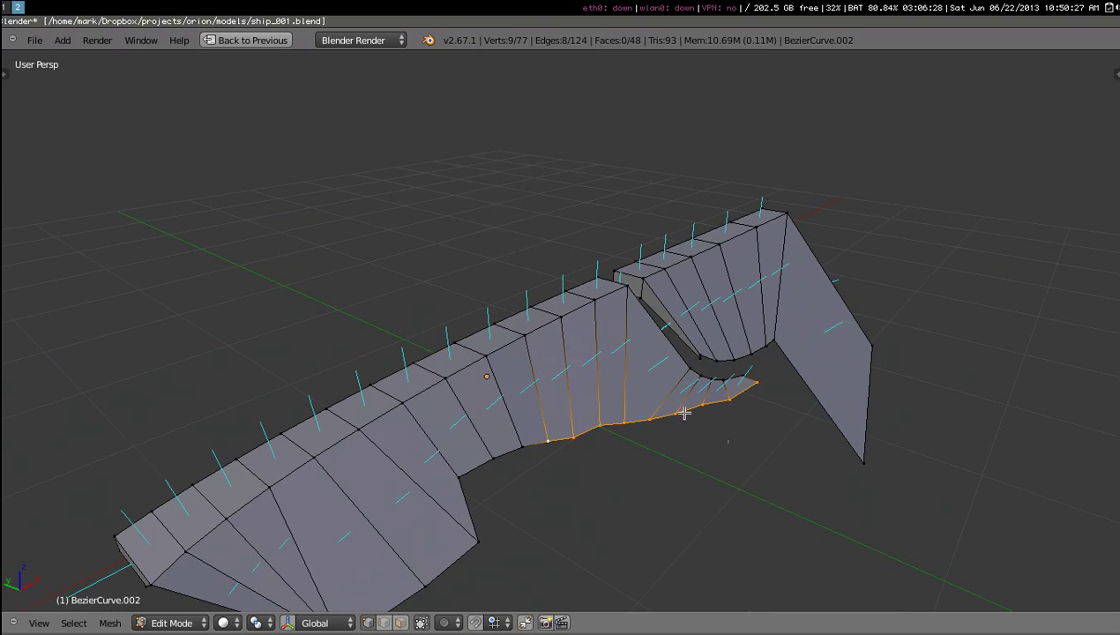
- Select fourteen vertices covering the faces of the hooked tip and the adjoining lower edge up to mid-hull
{"action": "right_click", "coordinate": [726, 387]}
{"action": "right_click", "coordinate": [739, 376]}
{"action": "right_click", "coordinate": [753, 388]}
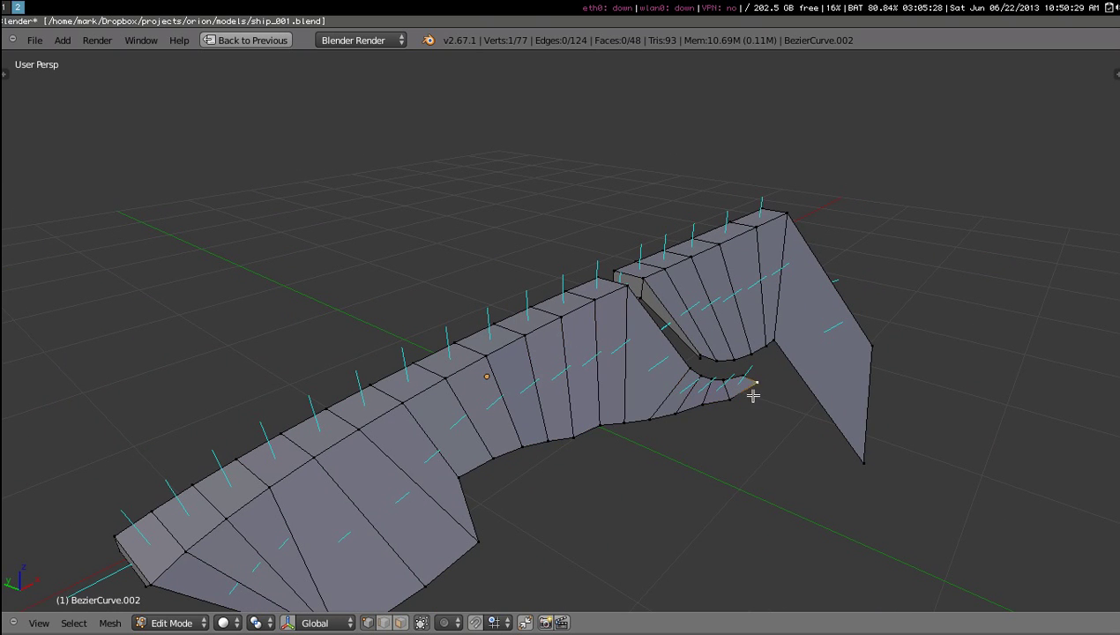
{"action": "middle_click_drag", "start_coordinate": [707, 415], "coordinate": [703, 357], "text": "shift"}
{"action": "right_click", "coordinate": [716, 361]}
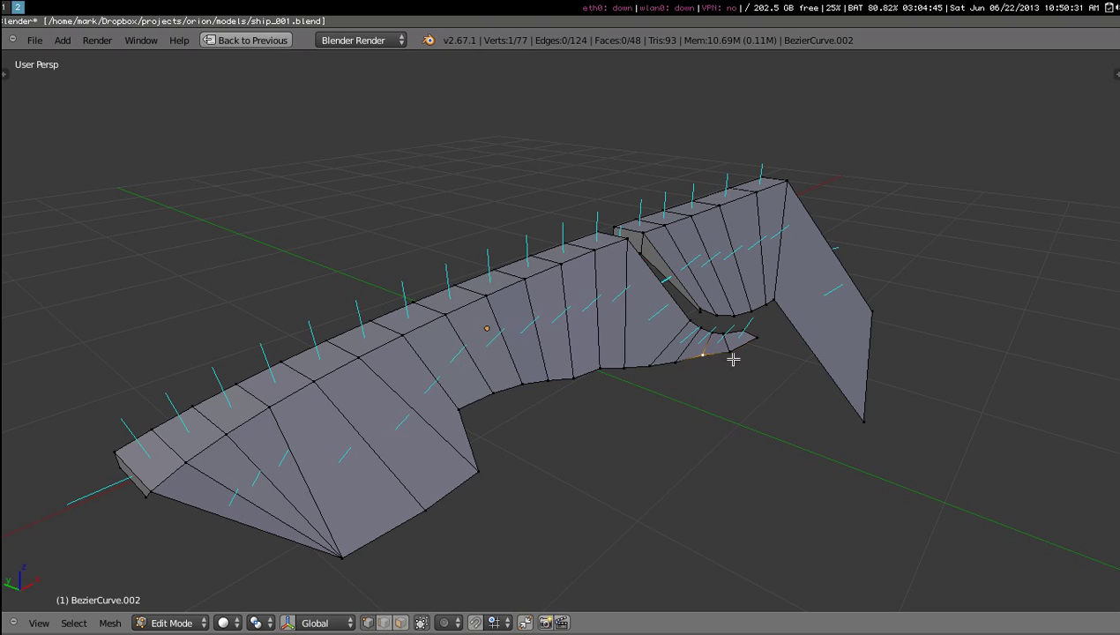
{"action": "scroll", "coordinate": [712, 366], "scroll_direction": "up", "scroll_amount": 4}
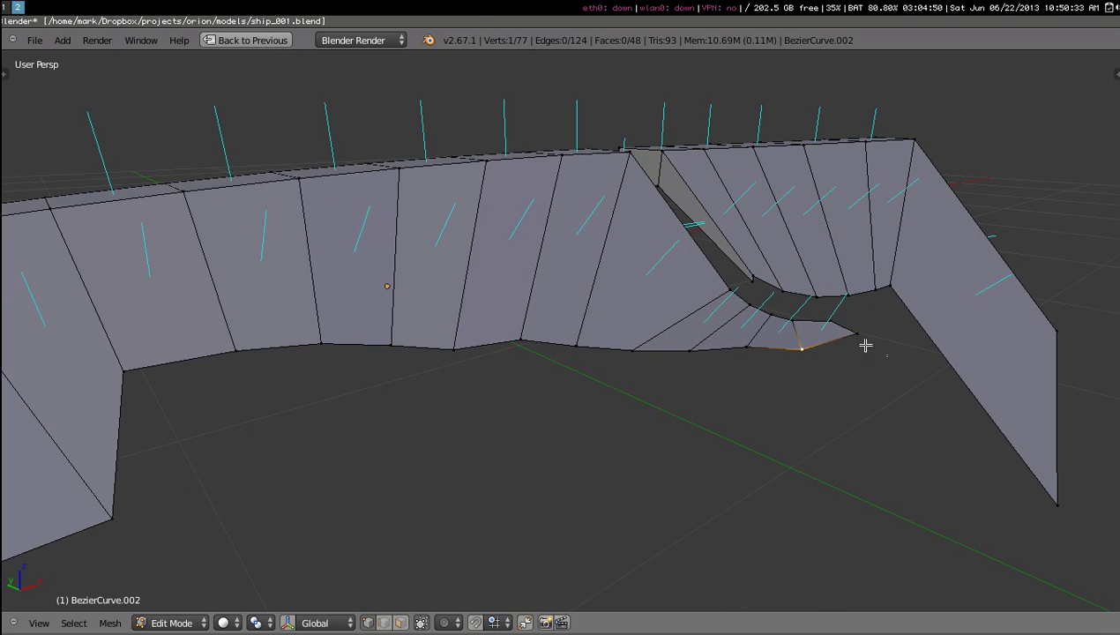
{"action": "right_click", "coordinate": [856, 334], "text": "shift"}
{"action": "right_click", "coordinate": [794, 320], "text": "shift"}
{"action": "right_click", "coordinate": [771, 315], "text": "shift"}
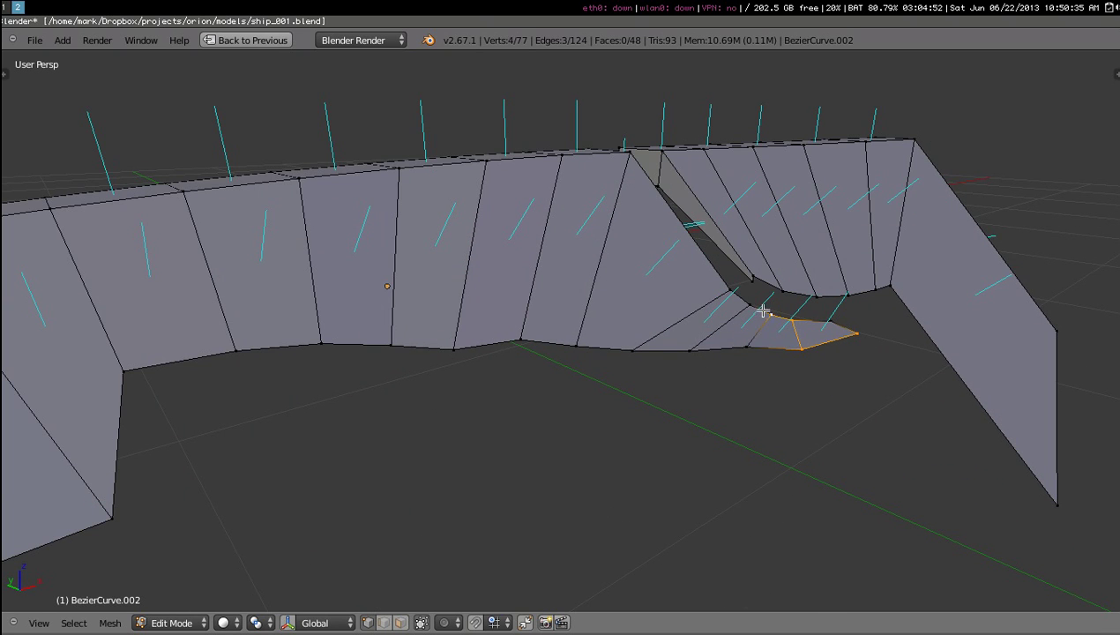
{"action": "right_click", "coordinate": [733, 349], "text": "shift"}
{"action": "right_click", "coordinate": [674, 364], "text": "shift"}
{"action": "right_click", "coordinate": [742, 309], "text": "shift"}
{"action": "right_click", "coordinate": [729, 288], "text": "shift"}
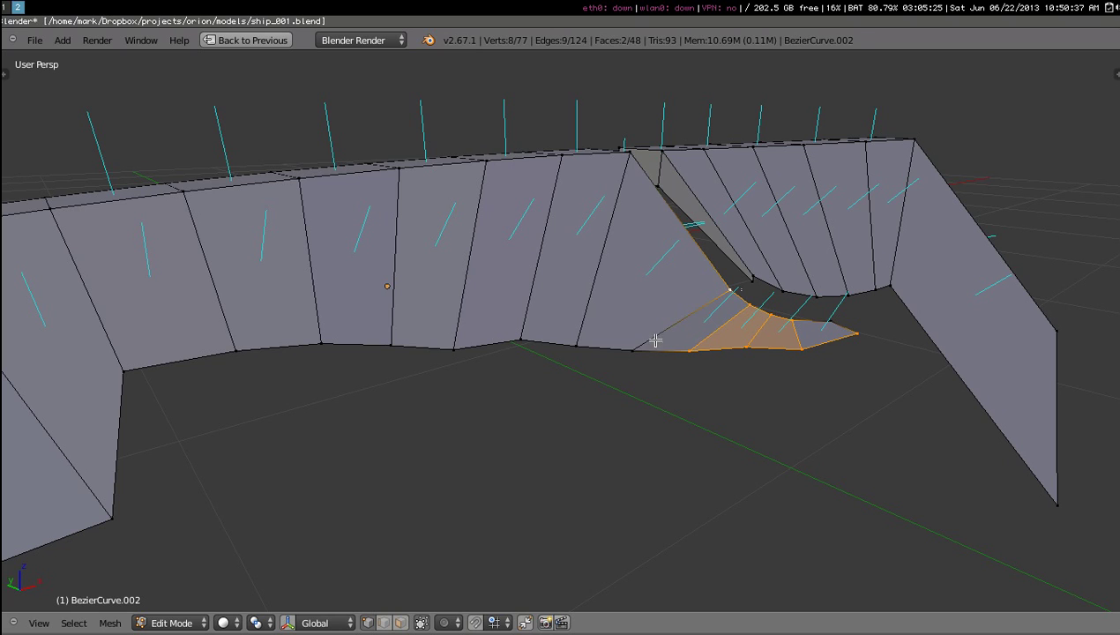
{"action": "right_click", "coordinate": [655, 340], "text": "shift"}
{"action": "right_click", "coordinate": [829, 326], "text": "shift"}
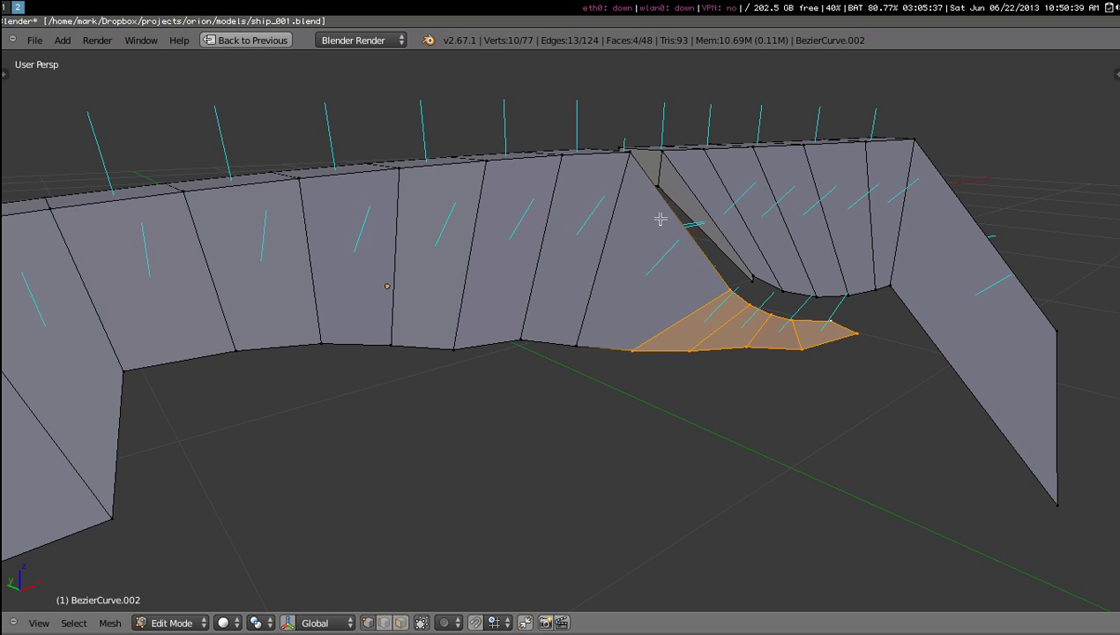
{"action": "right_click", "coordinate": [576, 344], "text": "shift"}
{"action": "right_click", "coordinate": [520, 339], "text": "shift"}
{"action": "right_click", "coordinate": [453, 350], "text": "shift"}
{"action": "right_click", "coordinate": [391, 343], "text": "shift"}
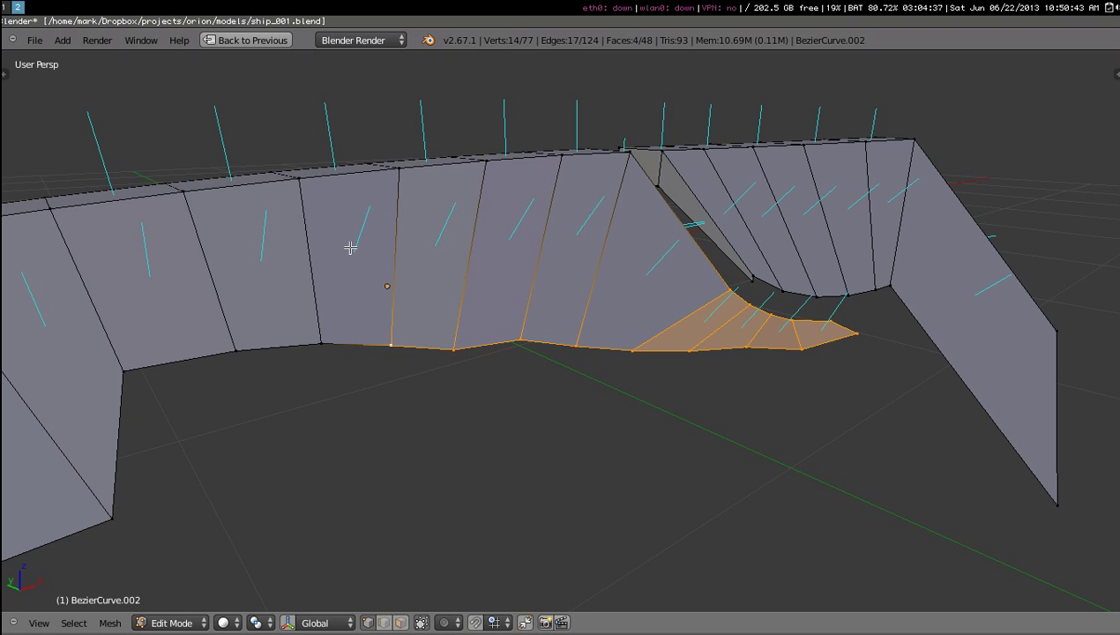
- Select the whole mesh except one vertex on the upper edge of the side panels at mid-hull
{"action": "middle_click_drag", "start_coordinate": [632, 294], "coordinate": [790, 354]}
{"action": "scroll", "coordinate": [754, 386], "scroll_direction": "down", "scroll_amount": 1}
{"action": "middle_click_drag", "start_coordinate": [700, 398], "coordinate": [735, 410]}
{"action": "key", "text": "a"}
{"action": "key", "text": "a"}
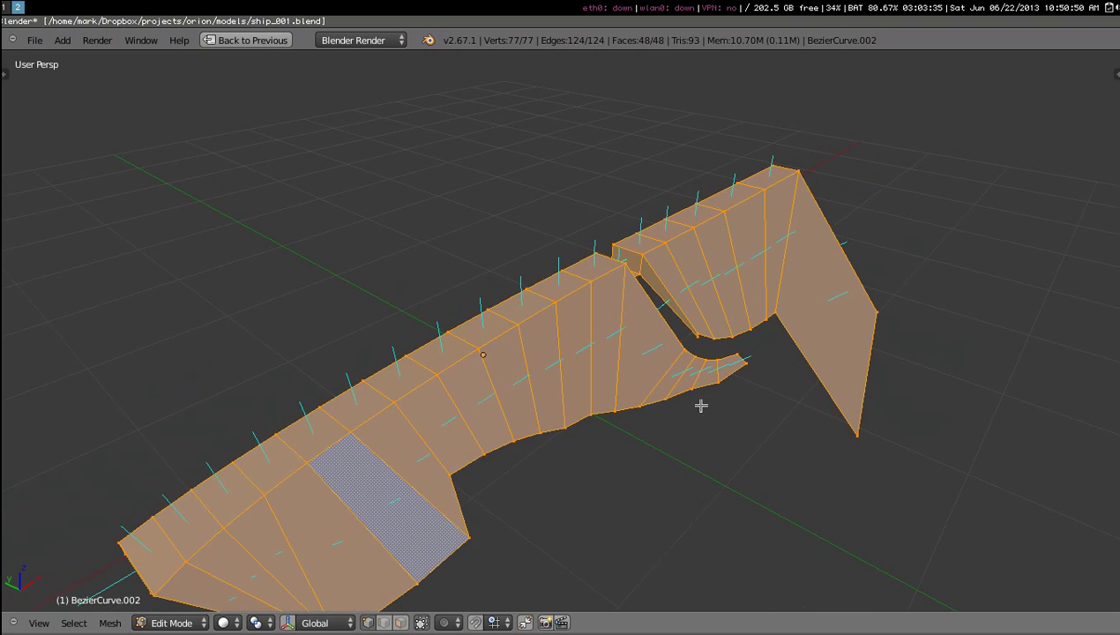
{"action": "right_click", "coordinate": [554, 302], "text": "shift"}
{"action": "mouse_move", "coordinate": [662, 390]}
{"action": "middle_mouse_down"}
{"action": "mouse_move", "coordinate": [737, 281]}
{"action": "mouse_move", "coordinate": [707, 318]}
{"action": "mouse_move", "coordinate": [715, 347]}
{"action": "mouse_move", "coordinate": [644, 335]}
{"action": "mouse_move", "coordinate": [720, 356]}
{"action": "mouse_move", "coordinate": [688, 348]}
{"action": "mouse_move", "coordinate": [662, 369]}
{"action": "middle_mouse_up"}
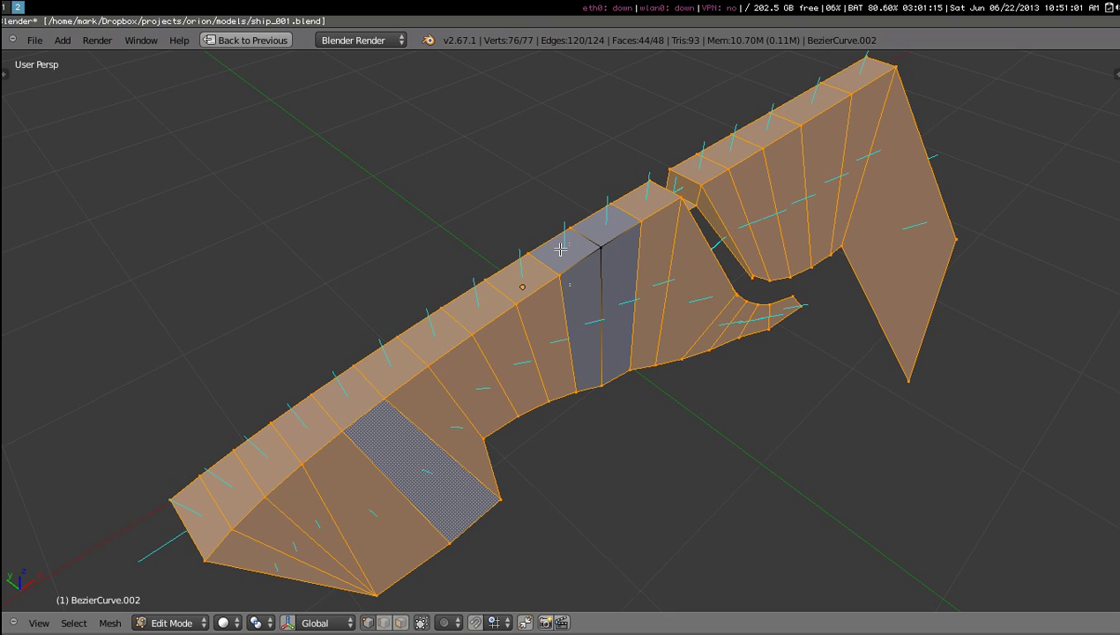
{"action": "key", "text": "ctrl+z"}
{"action": "mouse_move", "coordinate": [596, 265]}
{"action": "middle_mouse_down"}
{"action": "mouse_move", "coordinate": [673, 210]}
{"action": "mouse_move", "coordinate": [594, 281]}
{"action": "middle_mouse_up"}
{"action": "scroll", "coordinate": [594, 281], "scroll_direction": "up", "scroll_amount": 4}
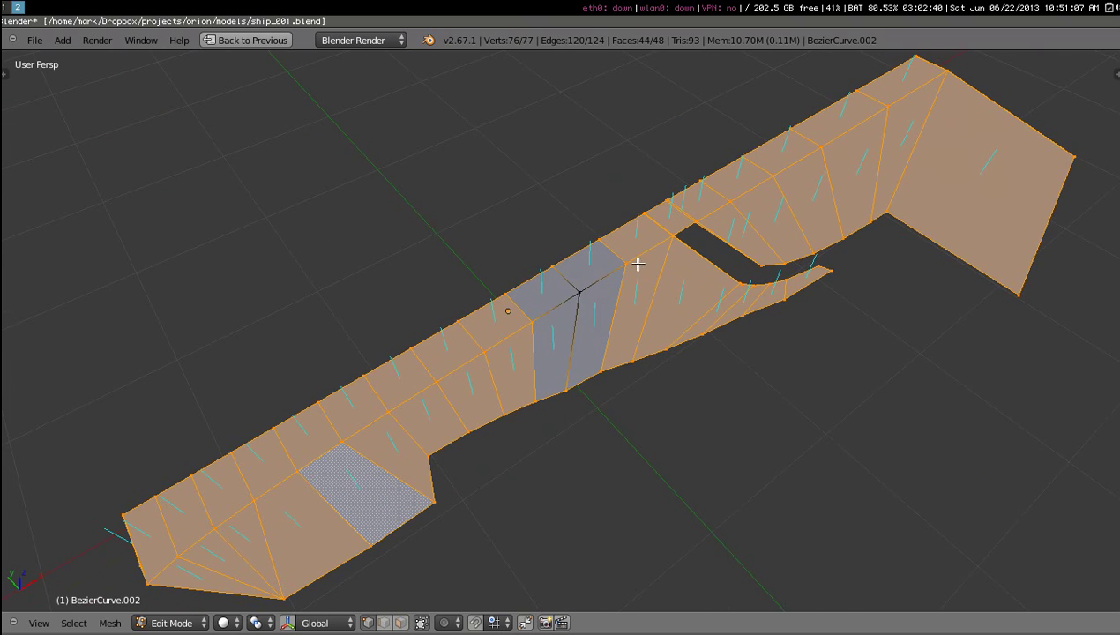
- Select the excluded upper-edge vertex at mid-hull and examine how it sits against the surrounding flattened faces
{"action": "right_click", "coordinate": [570, 300]}
{"action": "scroll", "coordinate": [569, 316], "scroll_direction": "up", "scroll_amount": 4}
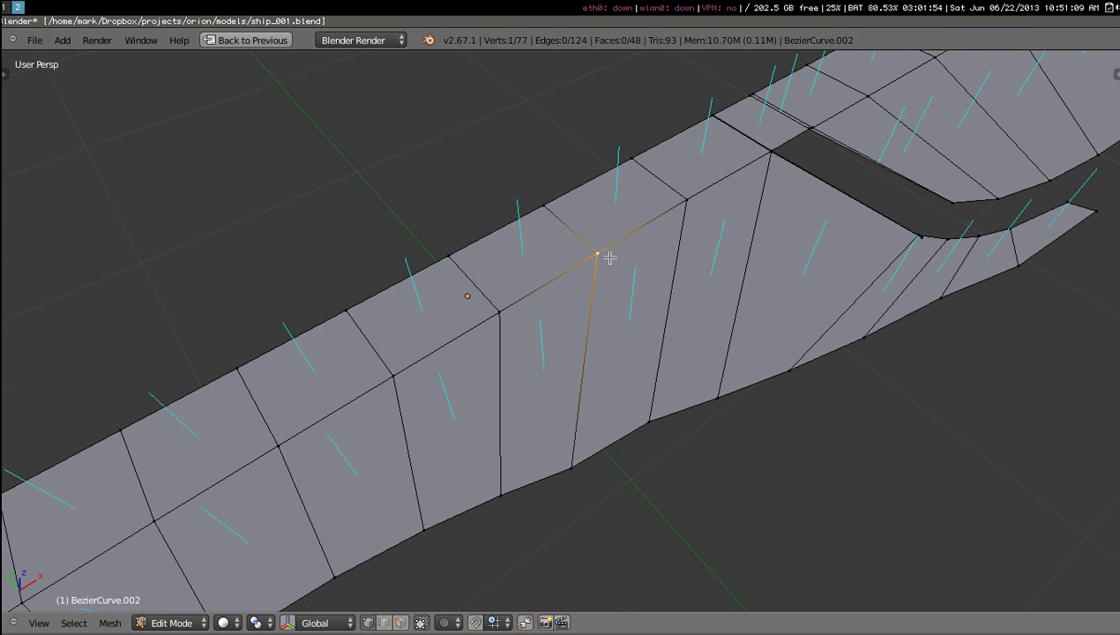
{"action": "middle_click_drag", "start_coordinate": [598, 261], "coordinate": [608, 265]}
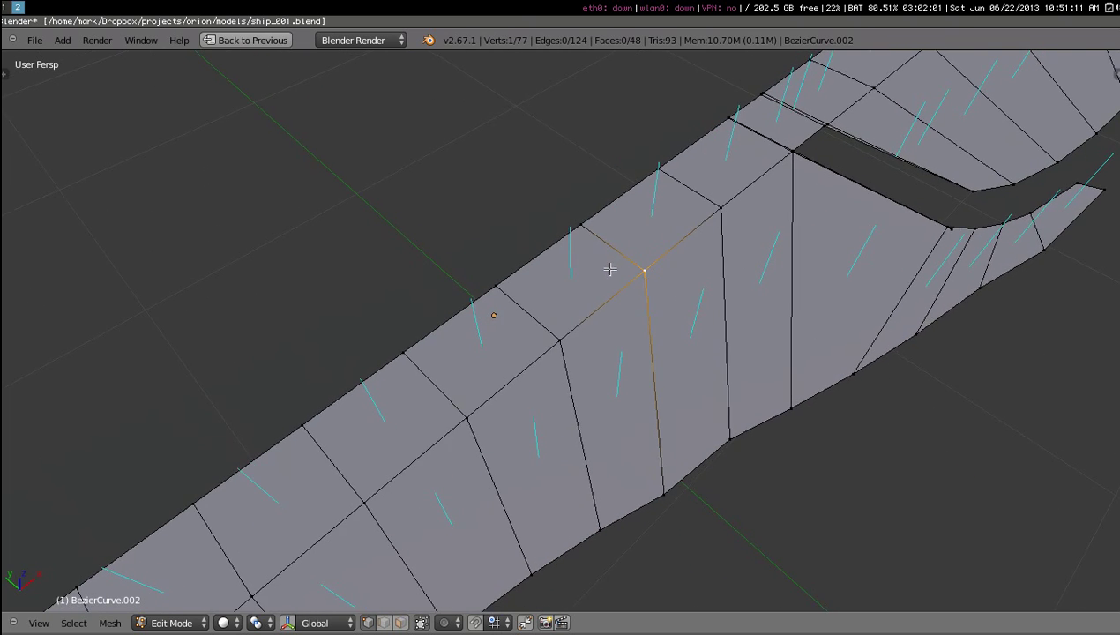
{"action": "middle_click_drag", "start_coordinate": [723, 362], "coordinate": [596, 347]}
- Undo the flattening of the whole hull mesh and clear the vertex selection
{"action": "key", "text": "ctrl+i"}
{"action": "scroll", "coordinate": [709, 362], "scroll_direction": "down", "scroll_amount": 4}
{"action": "right_click", "coordinate": [627, 246]}
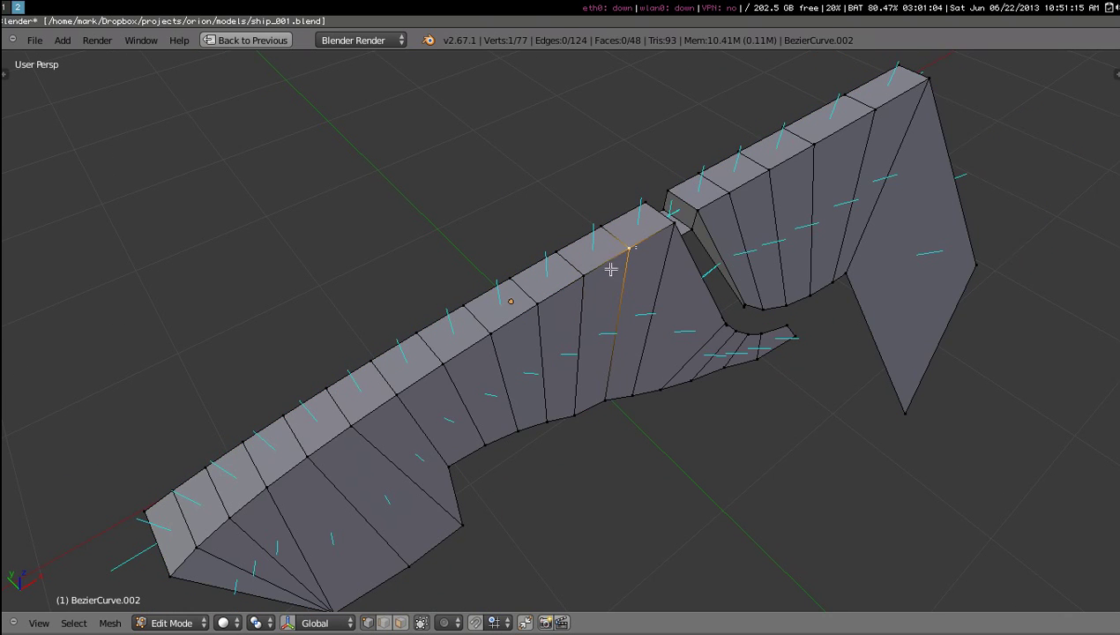
{"action": "key", "text": "ctrl+i"}
{"action": "key", "text": "a"}
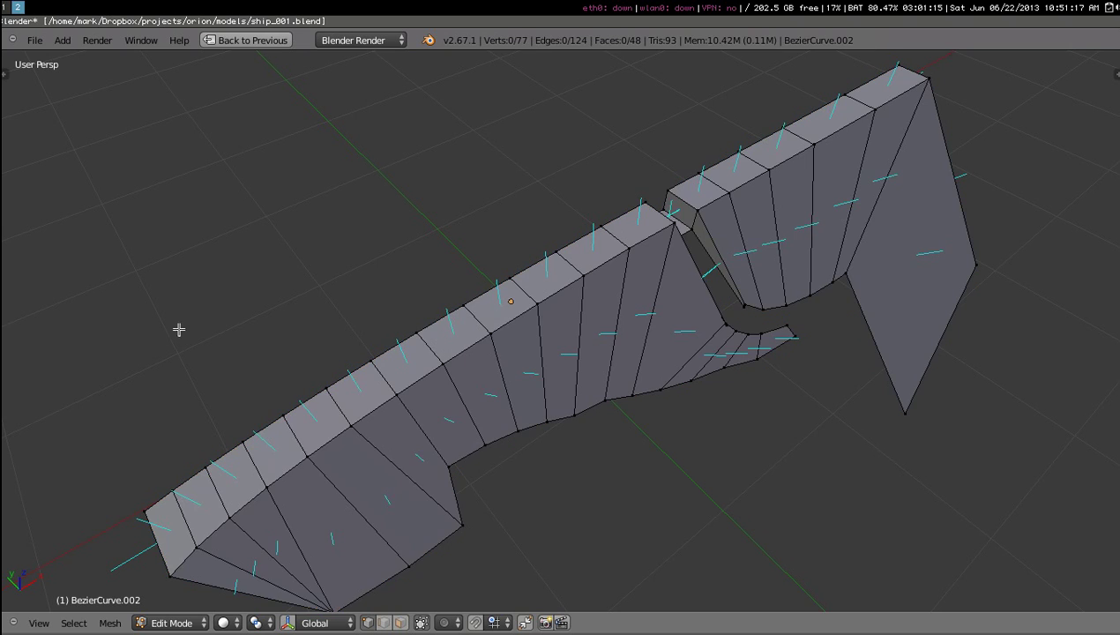
- Select 23 vertices at the hull end opposite the tail plate, including its lowest corner and one far upper-edge vertex near mid-hull
{"action": "key", "text": "b"}
{"action": "left_click_drag", "start_coordinate": [100, 313], "coordinate": [509, 592]}
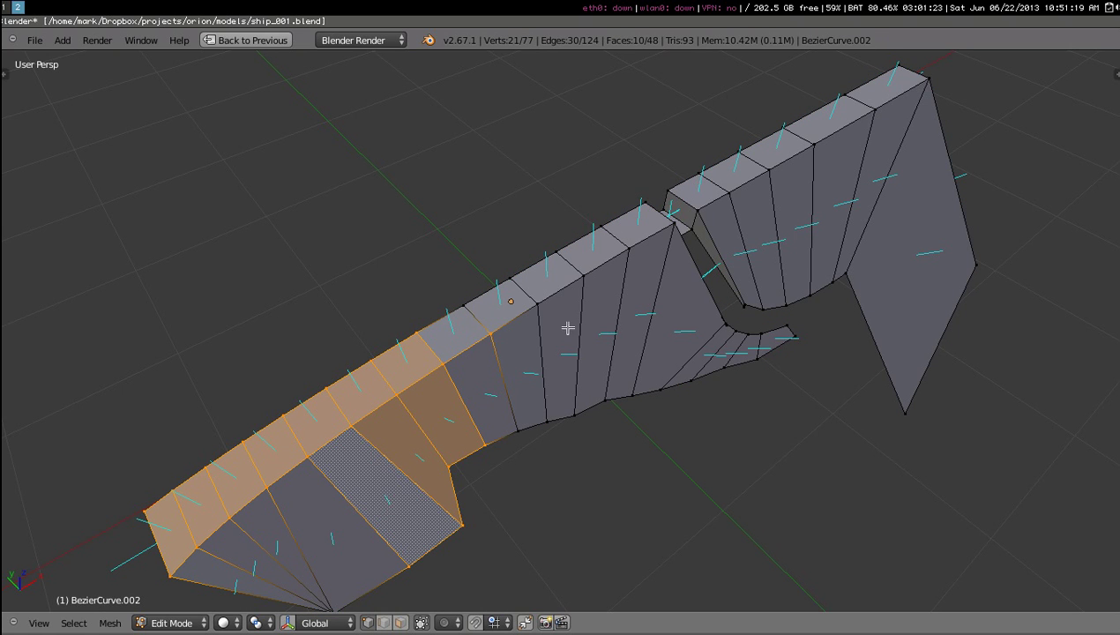
{"action": "middle_click_drag", "start_coordinate": [395, 492], "coordinate": [387, 524]}
{"action": "right_click", "coordinate": [387, 527], "text": "shift"}
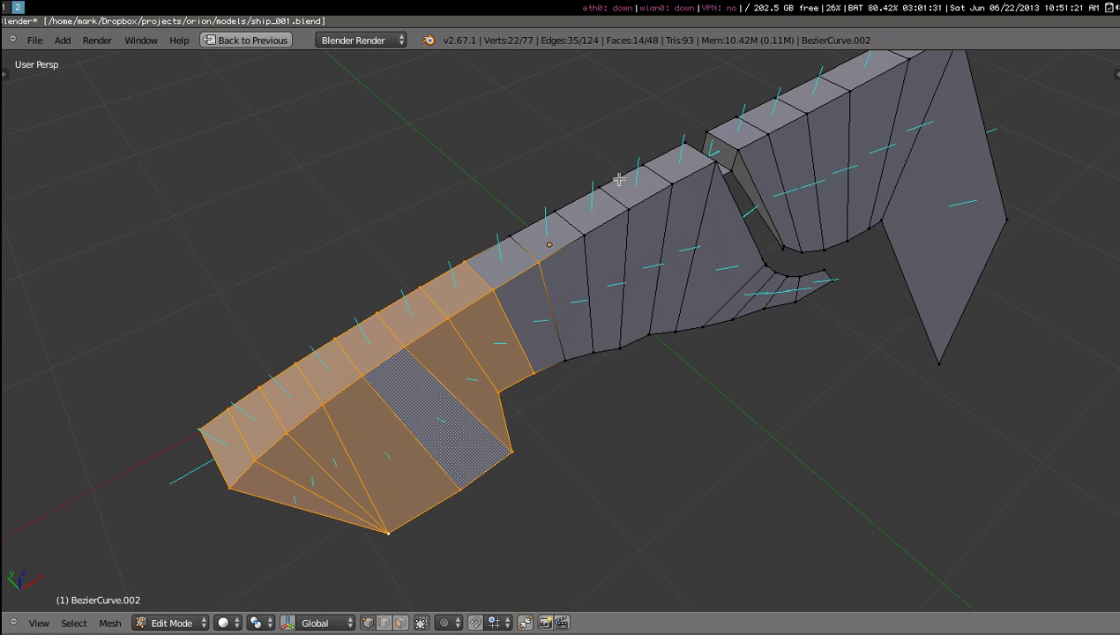
{"action": "right_click", "coordinate": [537, 233], "text": "shift"}
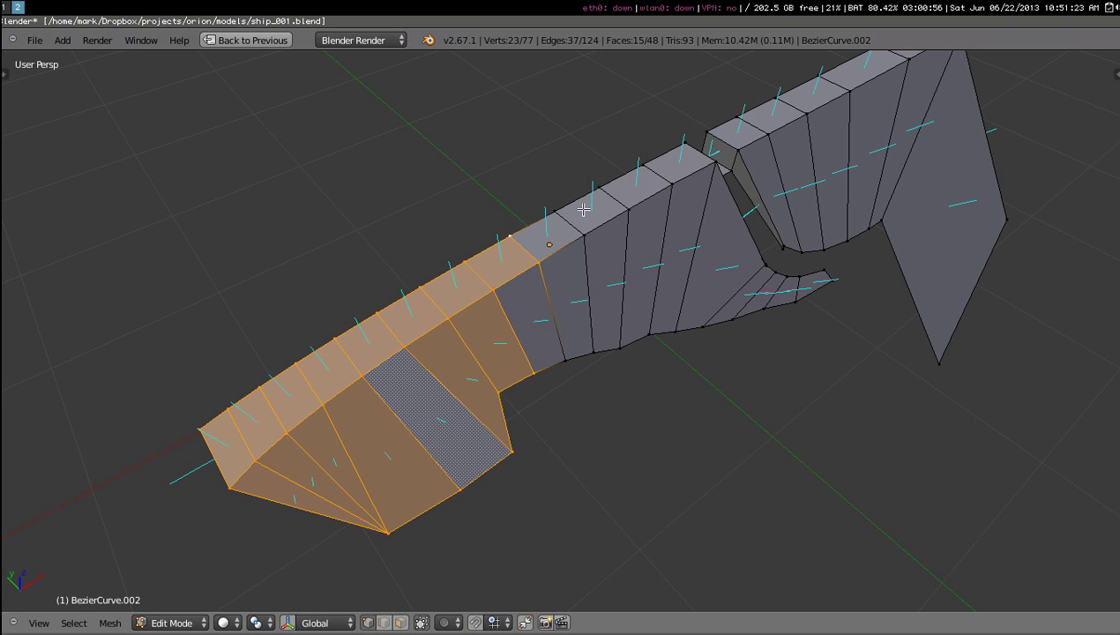
- Try to flatten the selected hull-end vertices by scaling them to 0 along the Z axis
{"action": "key", "text": "s"}
{"action": "key", "text": "z"}
{"action": "key", "text": "0"}
{"action": "key", "text": "Return"}
{"action": "middle_click_drag", "start_coordinate": [582, 306], "coordinate": [635, 300]}
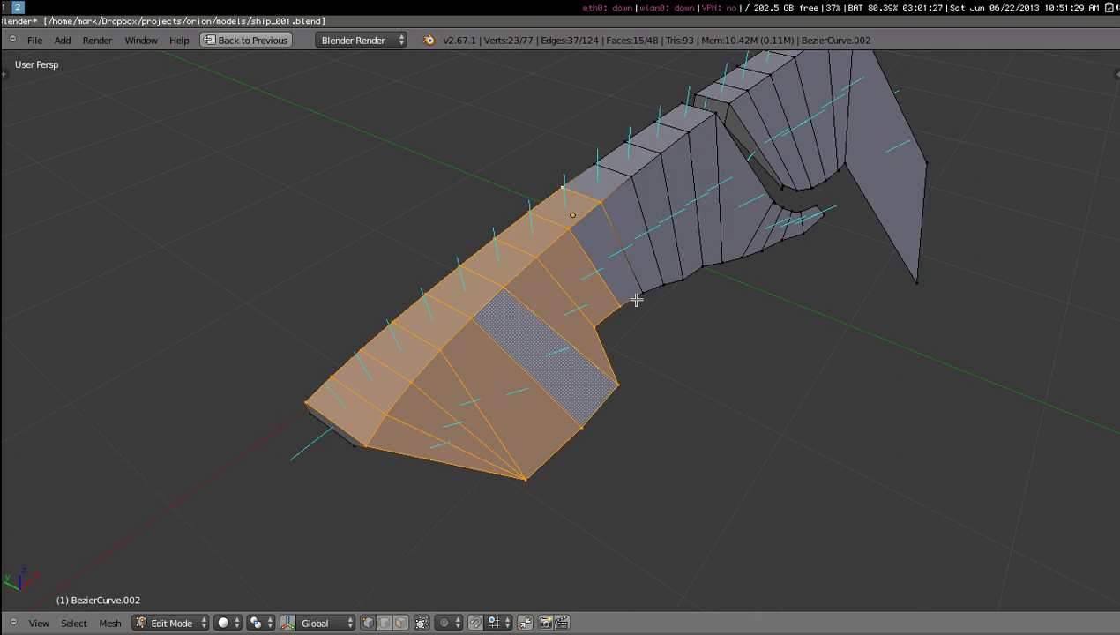